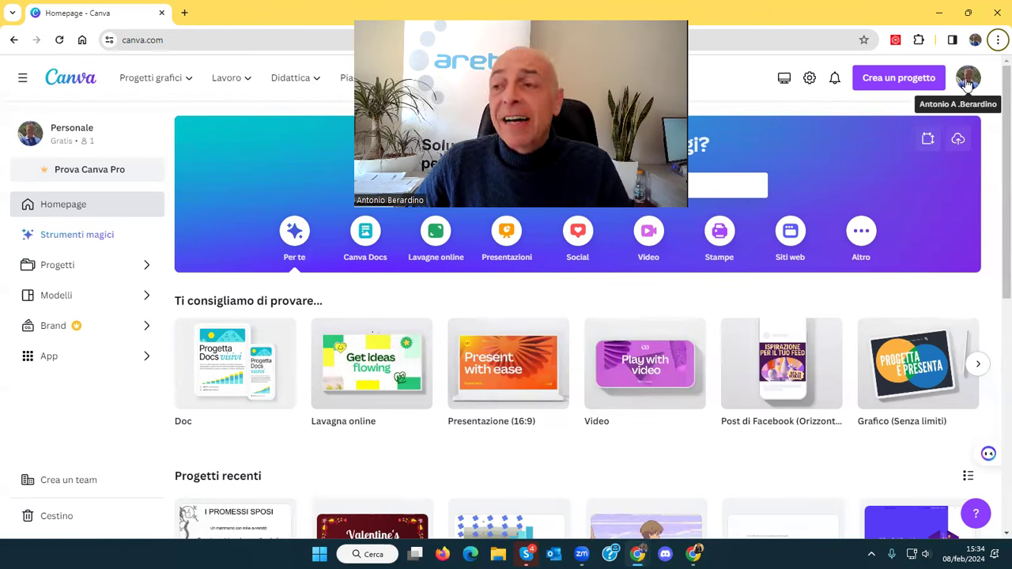
# Open the account menu from the profile avatar on the Canva homepage
pyautogui.click(968, 82)
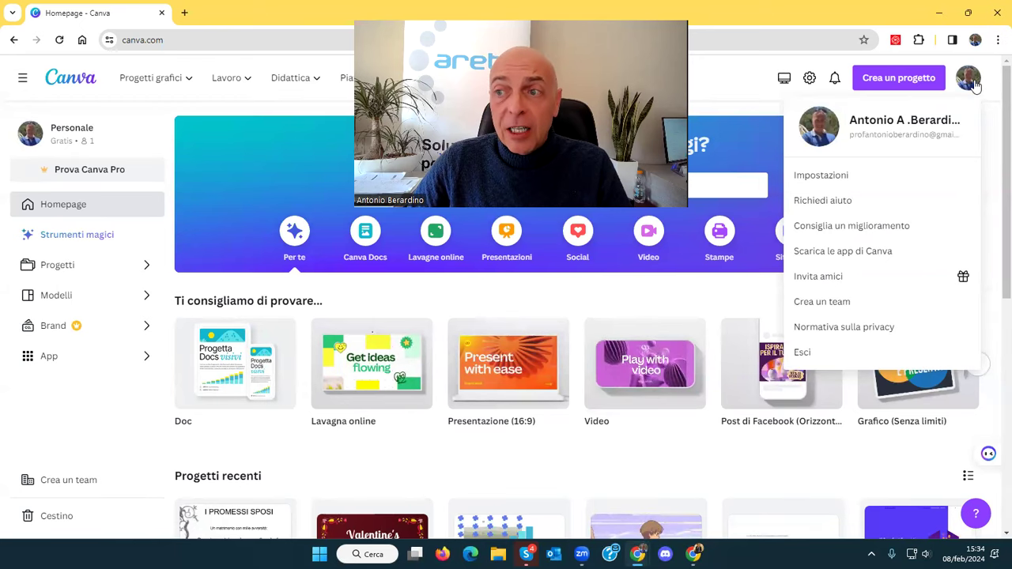
# Go to Impostazioni and review the Il tuo account page showing usage type Insegnante
pyautogui.click(821, 178)
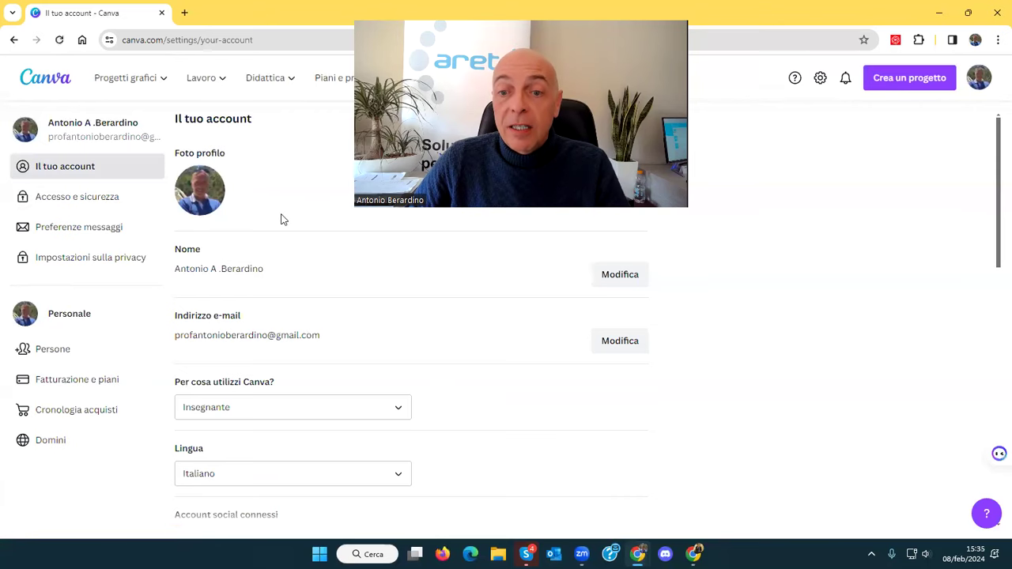
pyautogui.scroll(-1, 269, 333)
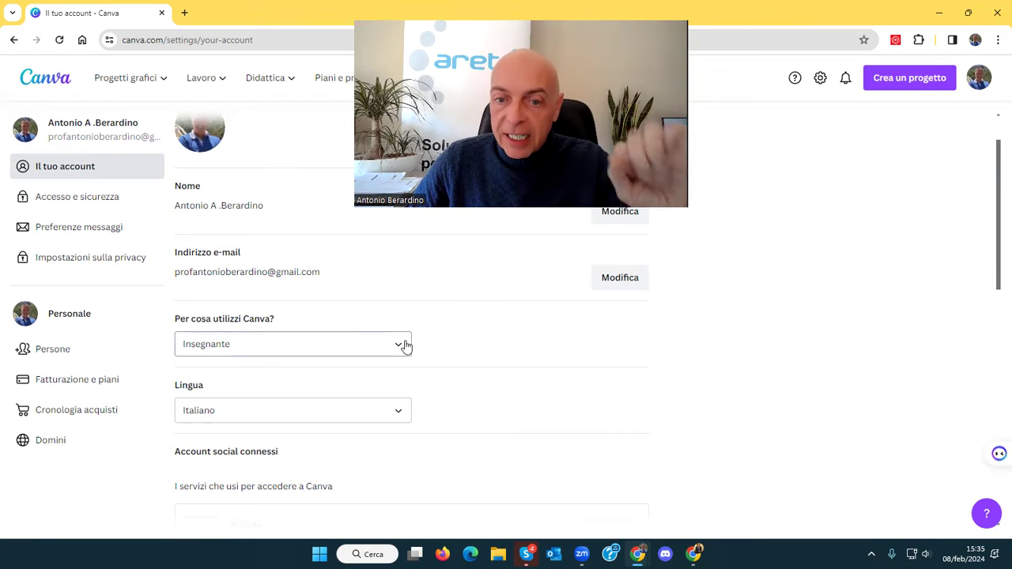
pyautogui.click(405, 346)
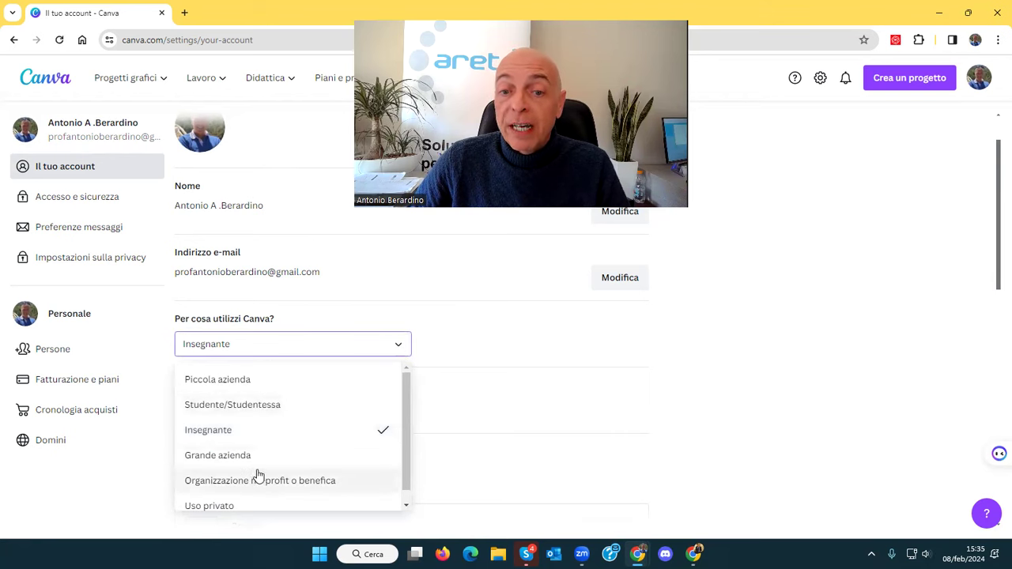
pyautogui.scroll(-1, 257, 474)
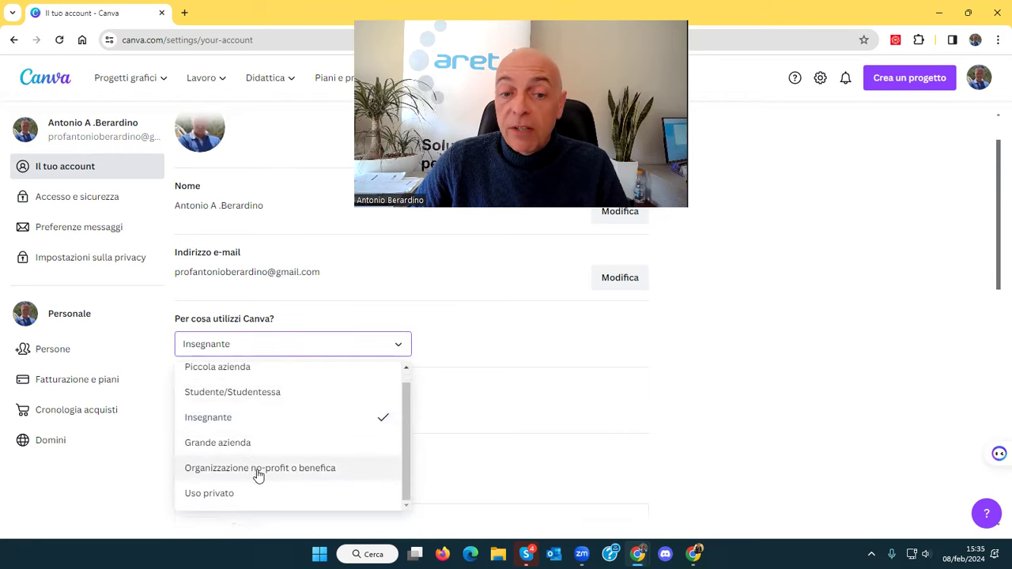
pyautogui.click(273, 433)
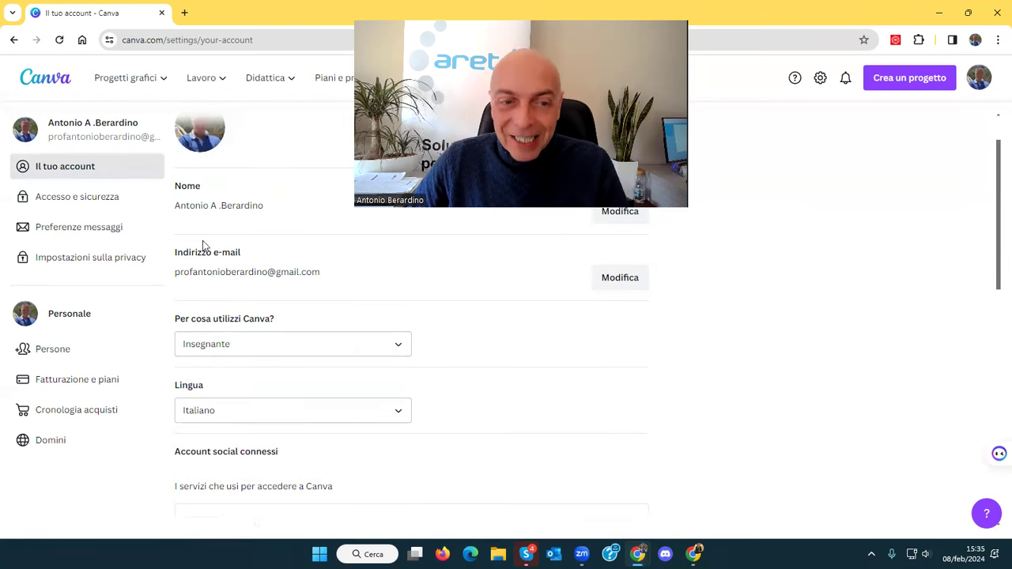
# In Fatturazione e piani, start the free Canva per la Scuola sign-up
pyautogui.click(68, 383)
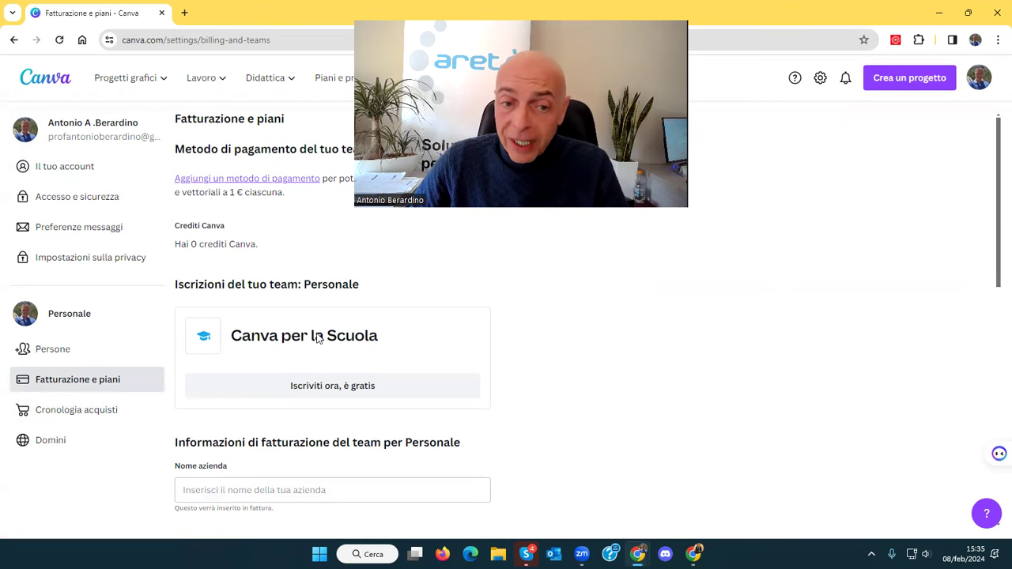
pyautogui.click(325, 387)
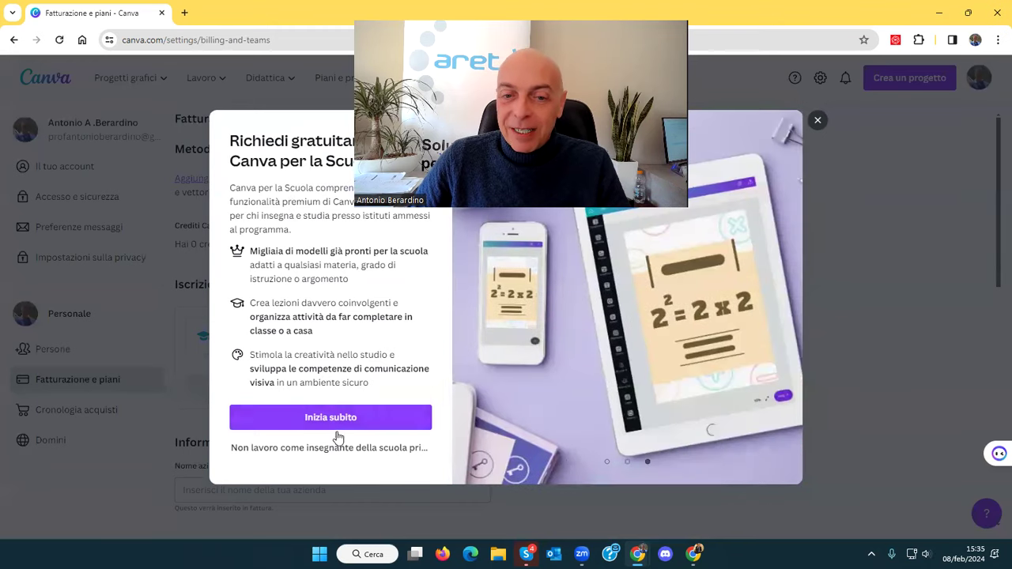
# Begin the teacher verification with Inizia subito and correct the Cognome field
pyautogui.click(332, 419)
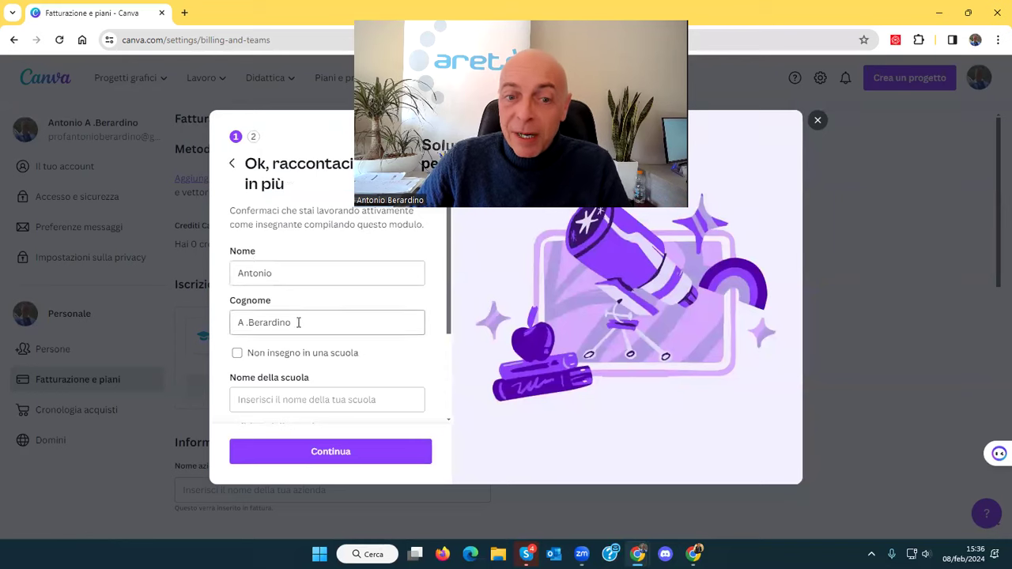
pyautogui.scroll(-2, 298, 323)
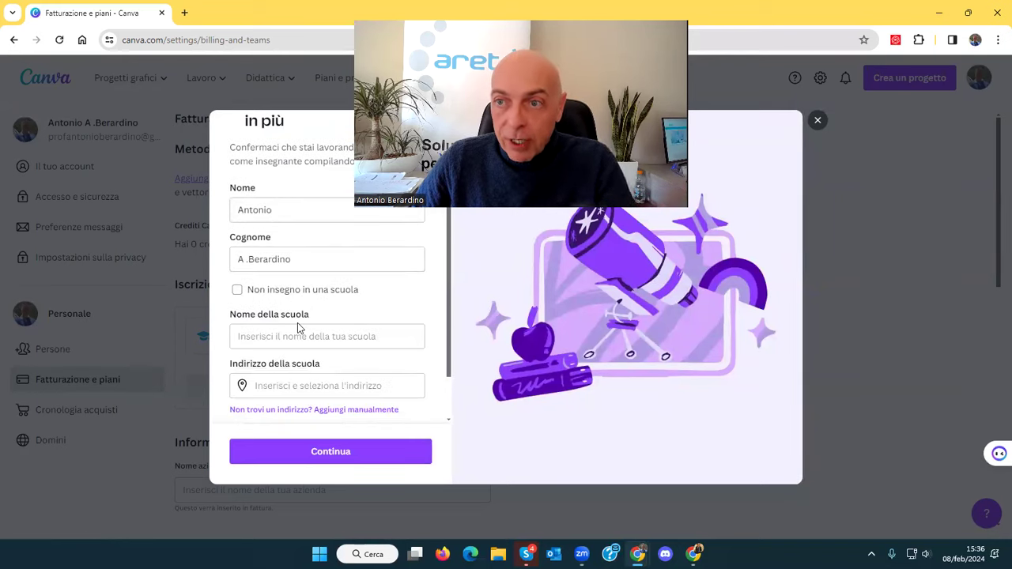
pyautogui.click(248, 260)
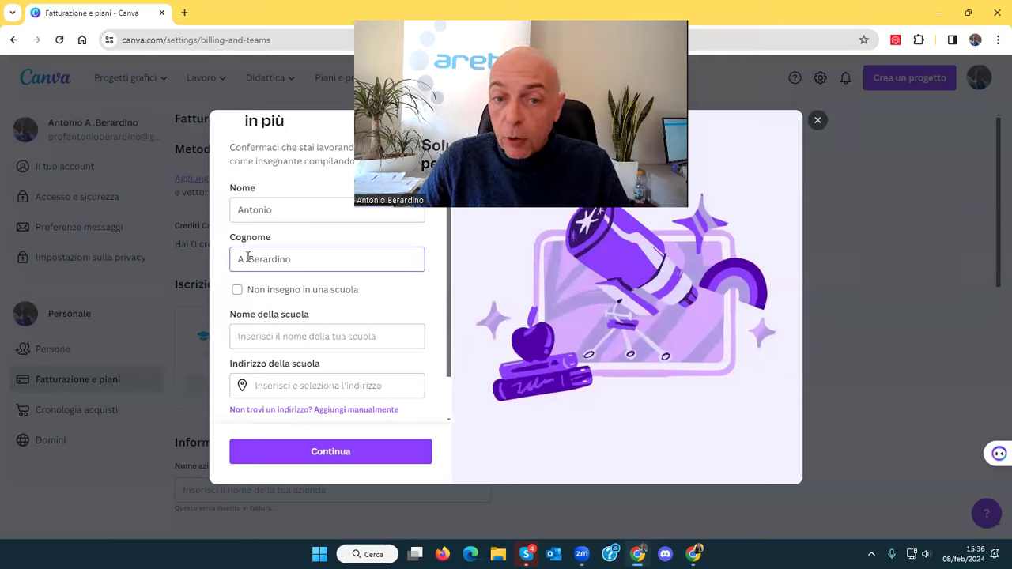
pyautogui.write('.')
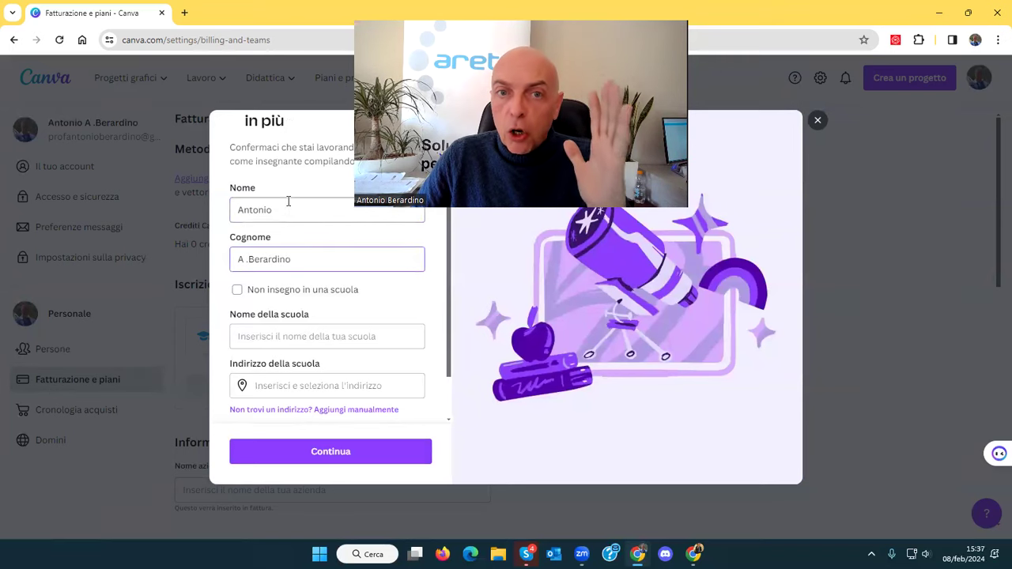
pyautogui.press('BackSpace')
pyautogui.write('.')
pyautogui.write('.')
pyautogui.write('.')
# Enter AretèFormazione as the Nome della scuola
pyautogui.click(291, 338)
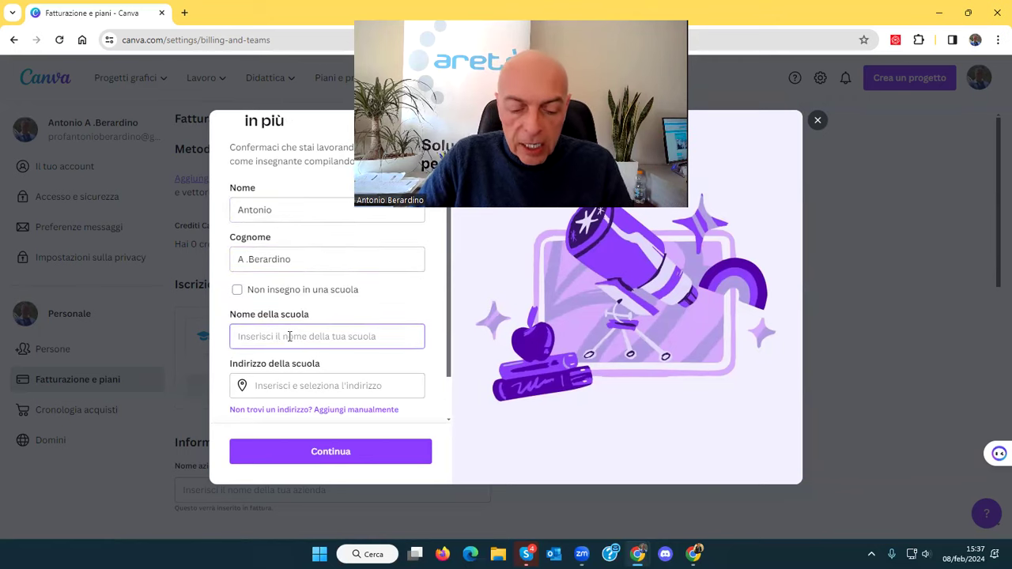
pyautogui.write('Aret')
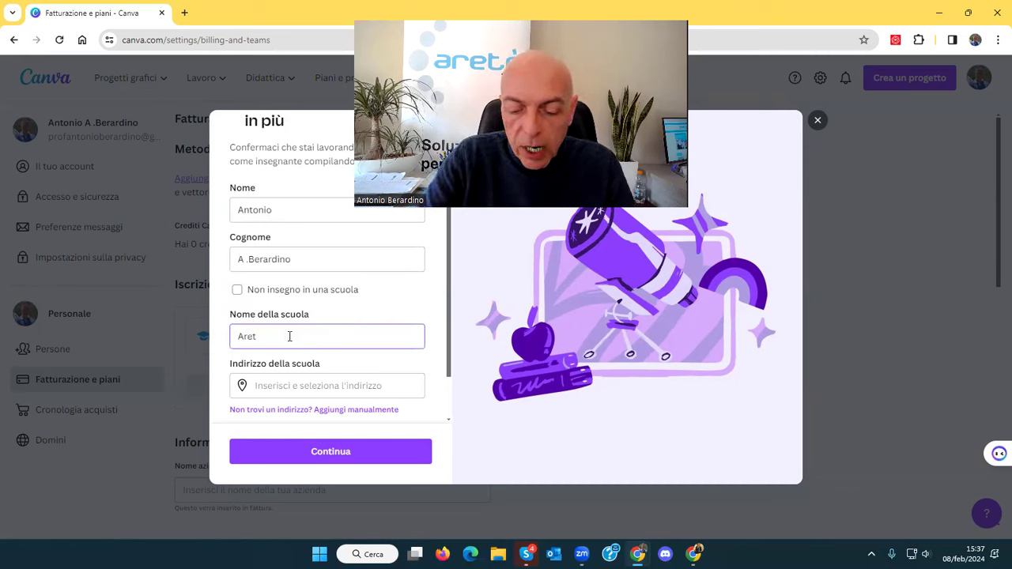
pyautogui.write('èForma')
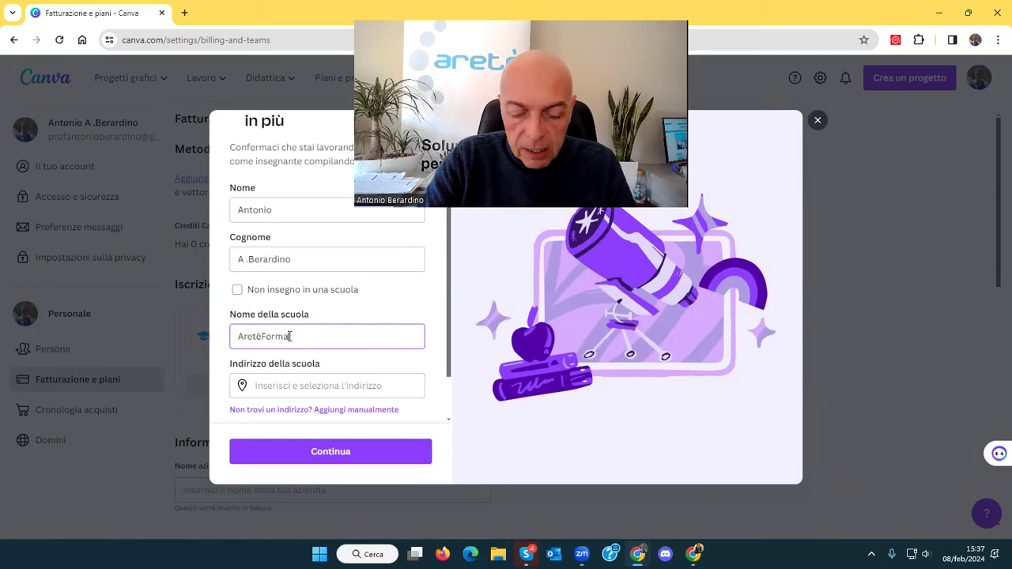
pyautogui.write('zione')
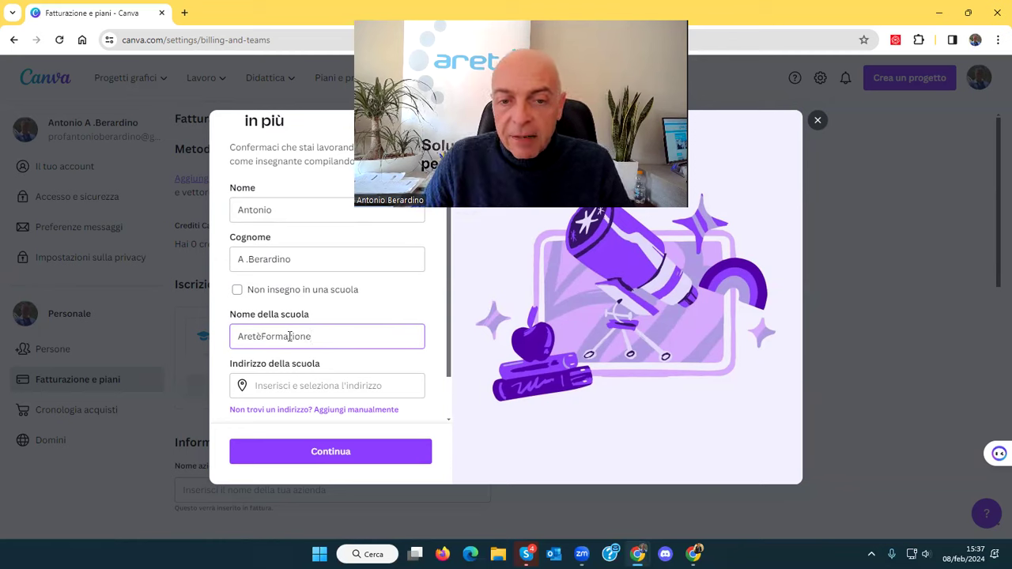
pyautogui.scroll(-2, 315, 386)
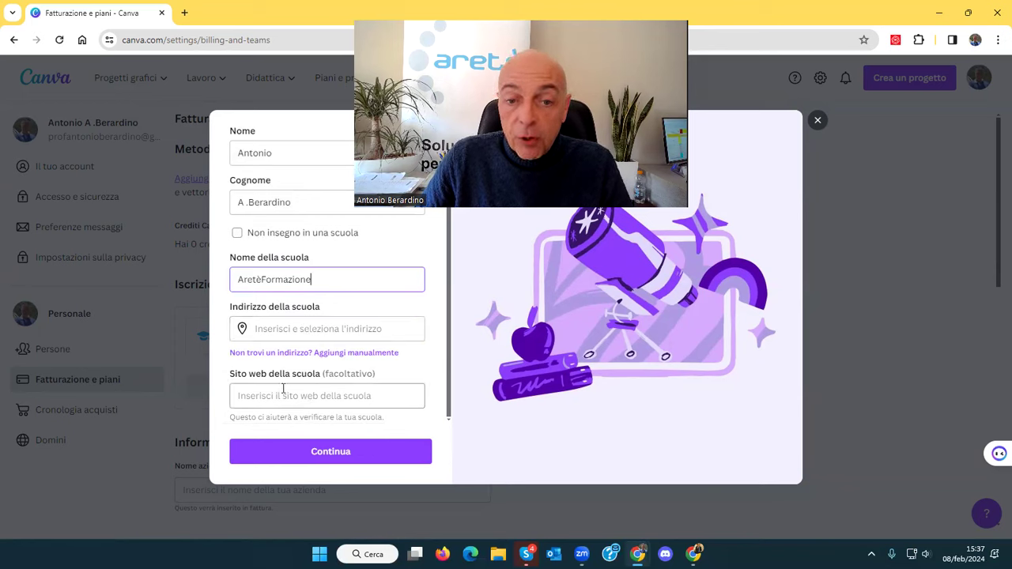
# Enter the school's street address in Indirizzo della scuola and accept the first suggestion
pyautogui.click(302, 328)
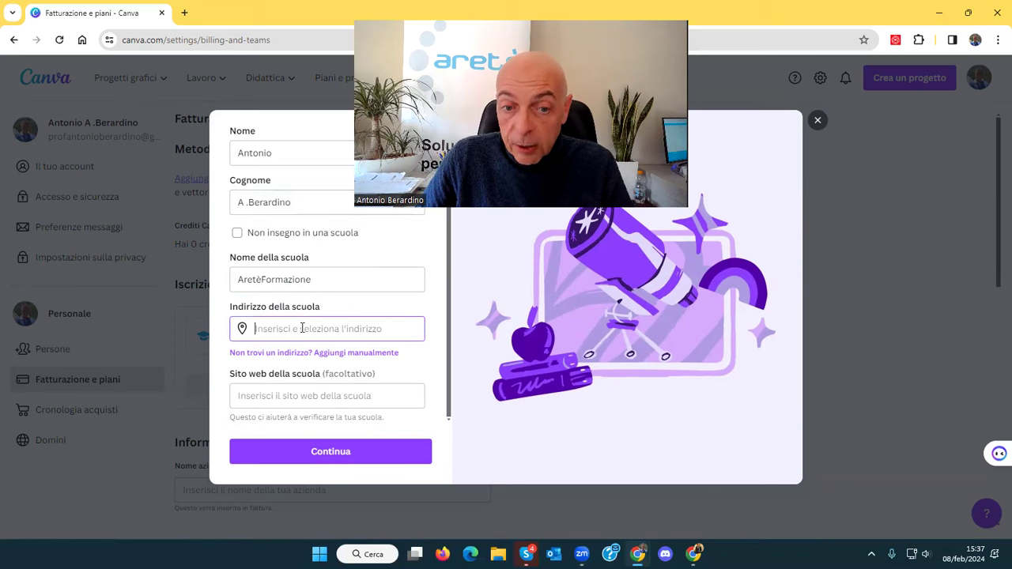
pyautogui.write('Viale Mic')
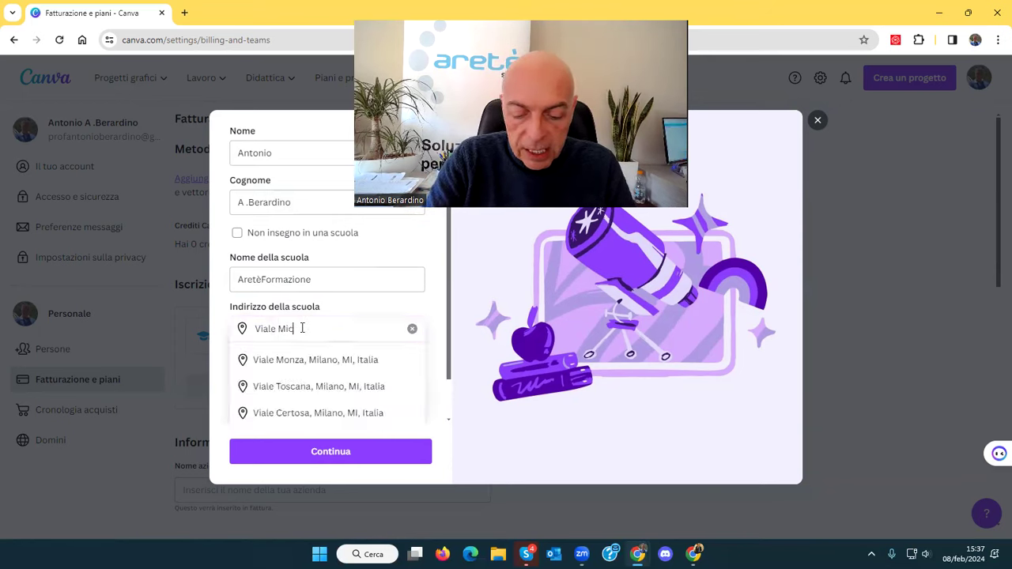
pyautogui.write('helangelo')
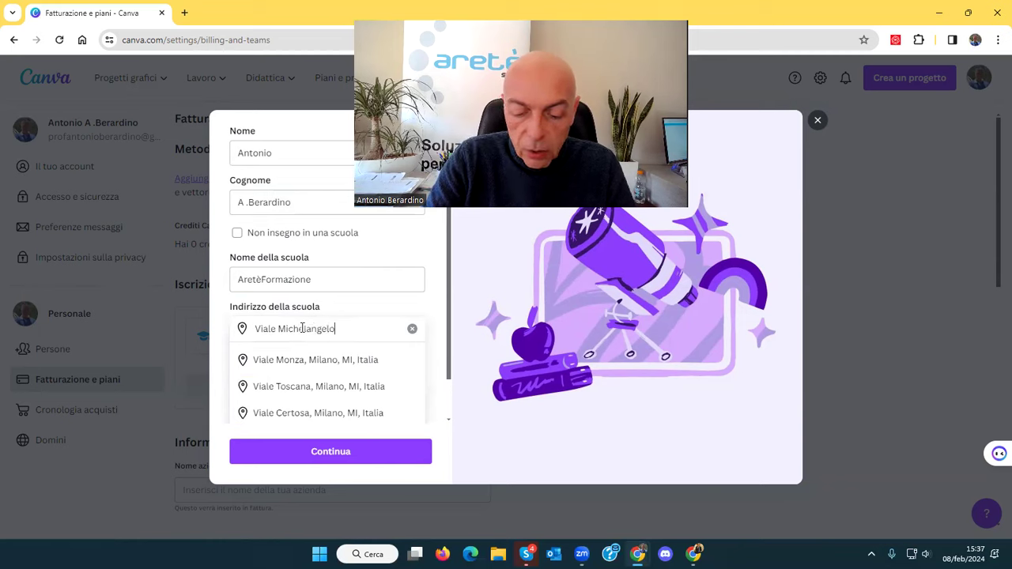
pyautogui.write(' 177')
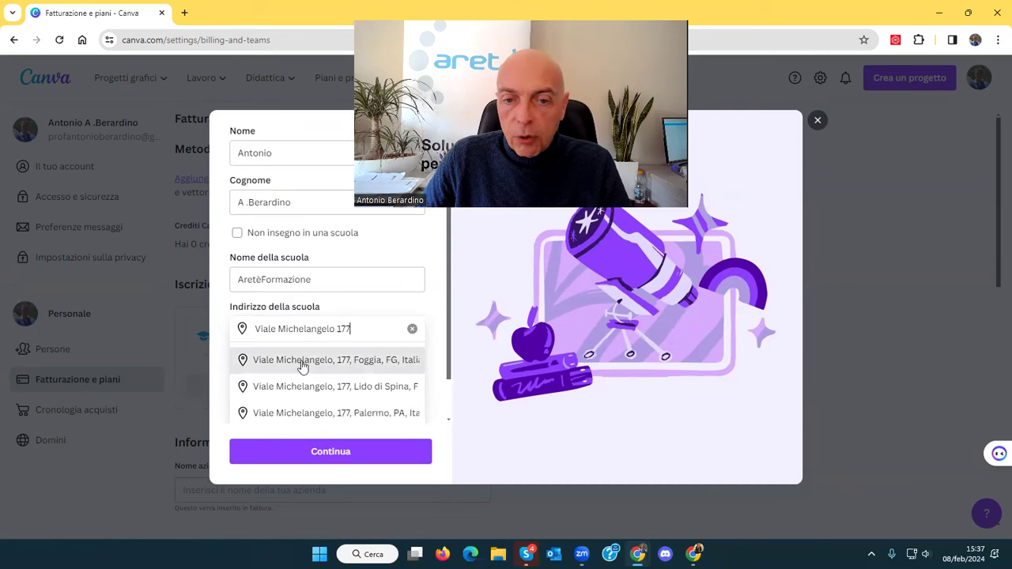
pyautogui.click(303, 362)
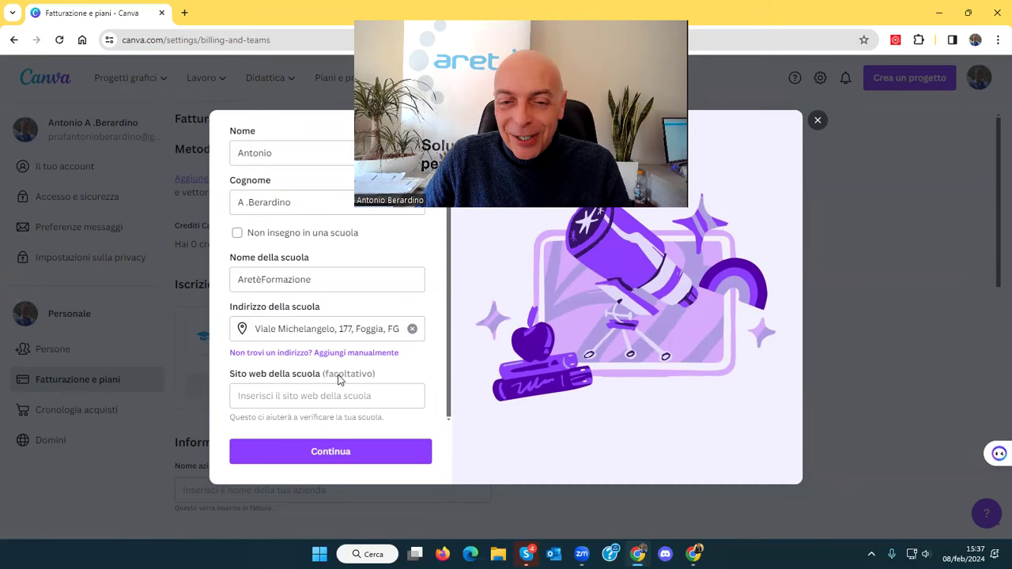
# Continue to the proof-of-teaching document upload step
pyautogui.click(349, 460)
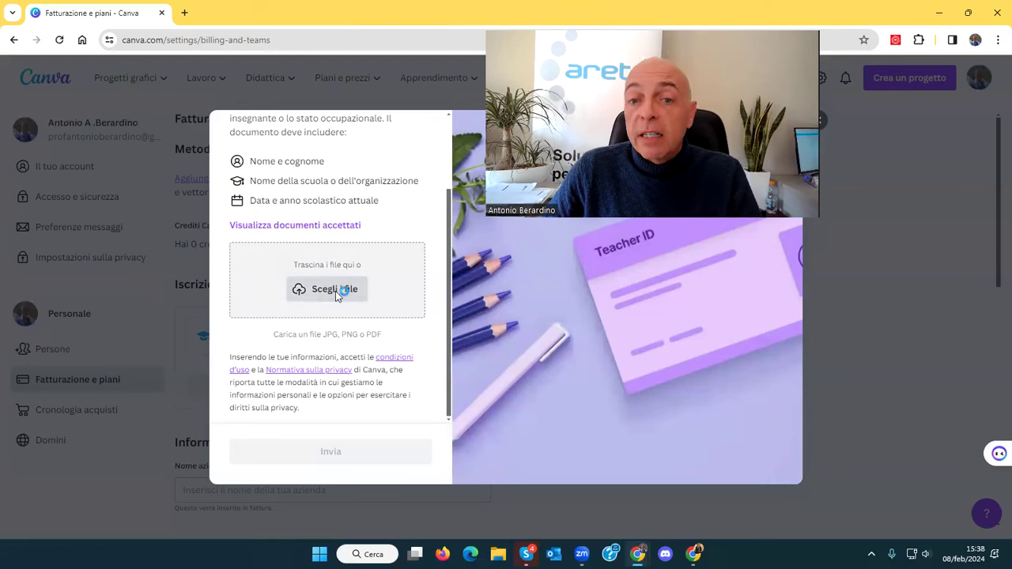
# Open the file picker with Scegli i file, then cancel it without choosing a file
pyautogui.click(324, 293)
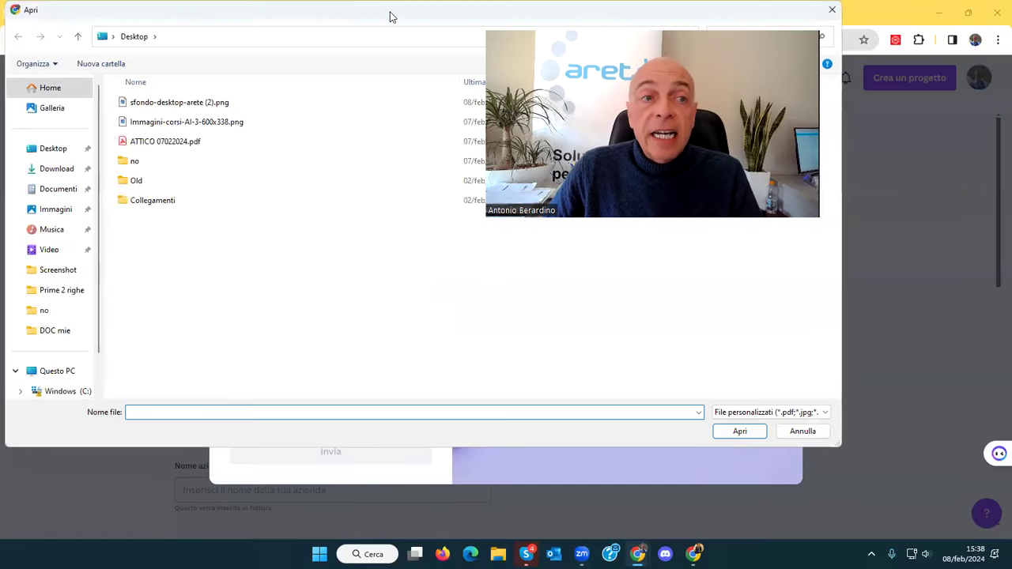
pyautogui.press('Escape')
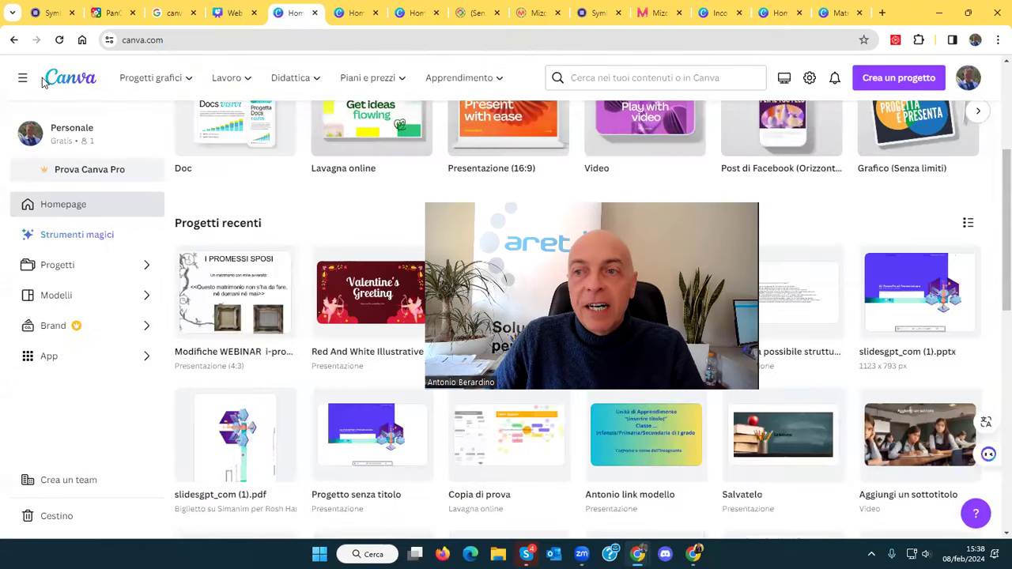
# Open the I PROMESSI SPOSI presentation from Progetti recenti
pyautogui.moveTo(236, 435)
pyautogui.click(228, 302)
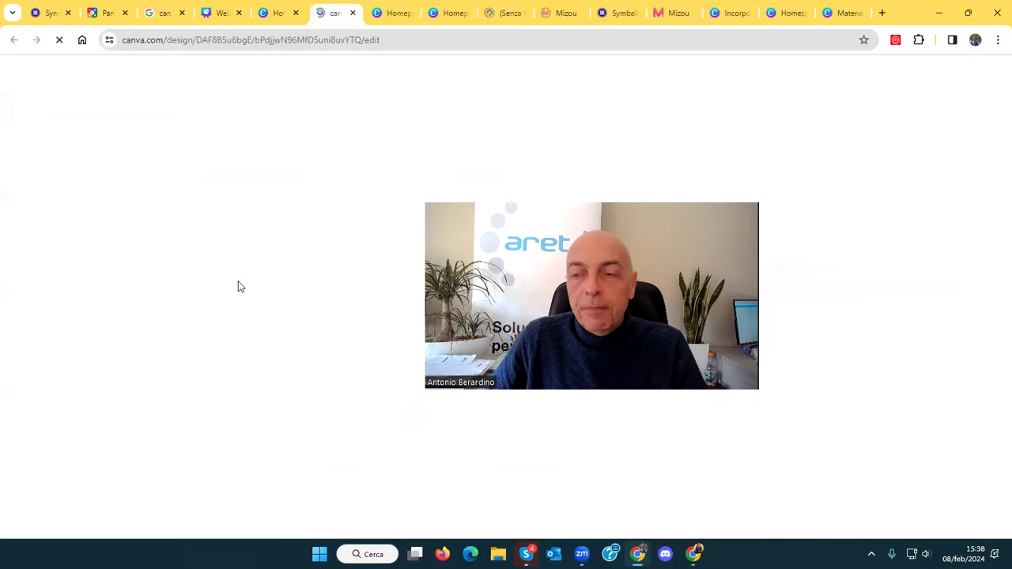